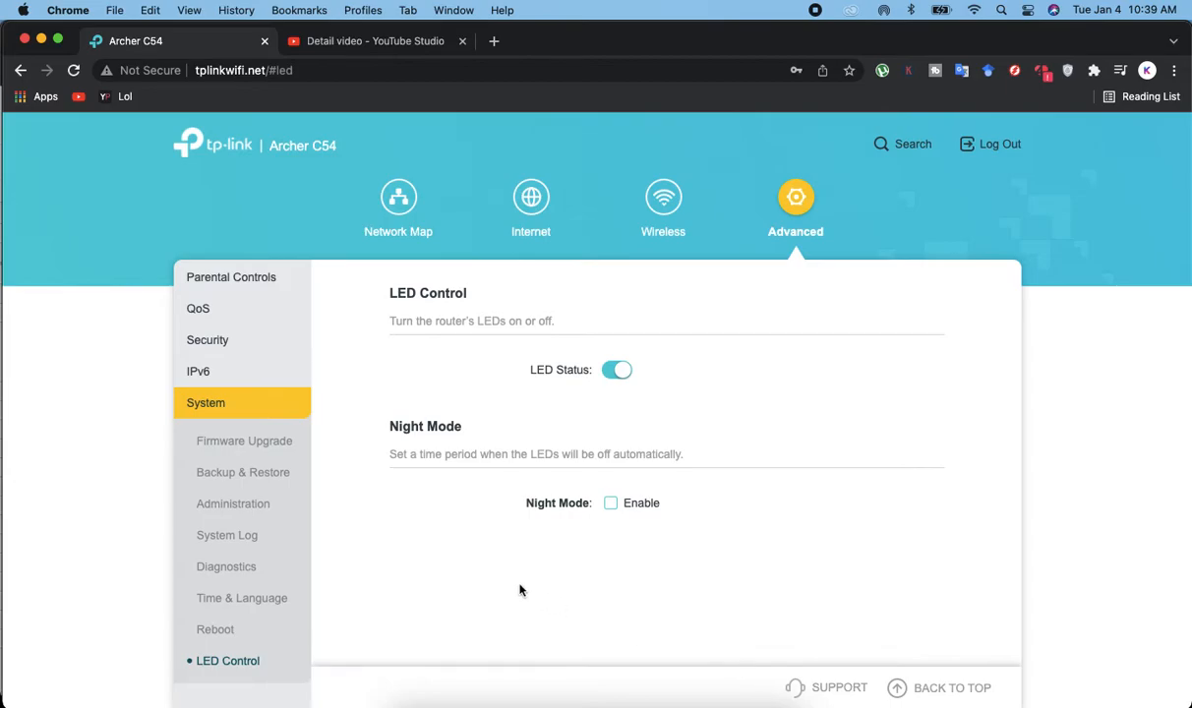
# Step: Look through the router's network map, basic Internet settings and advanced operation modes
pyautogui.scroll(1, 241, 325)
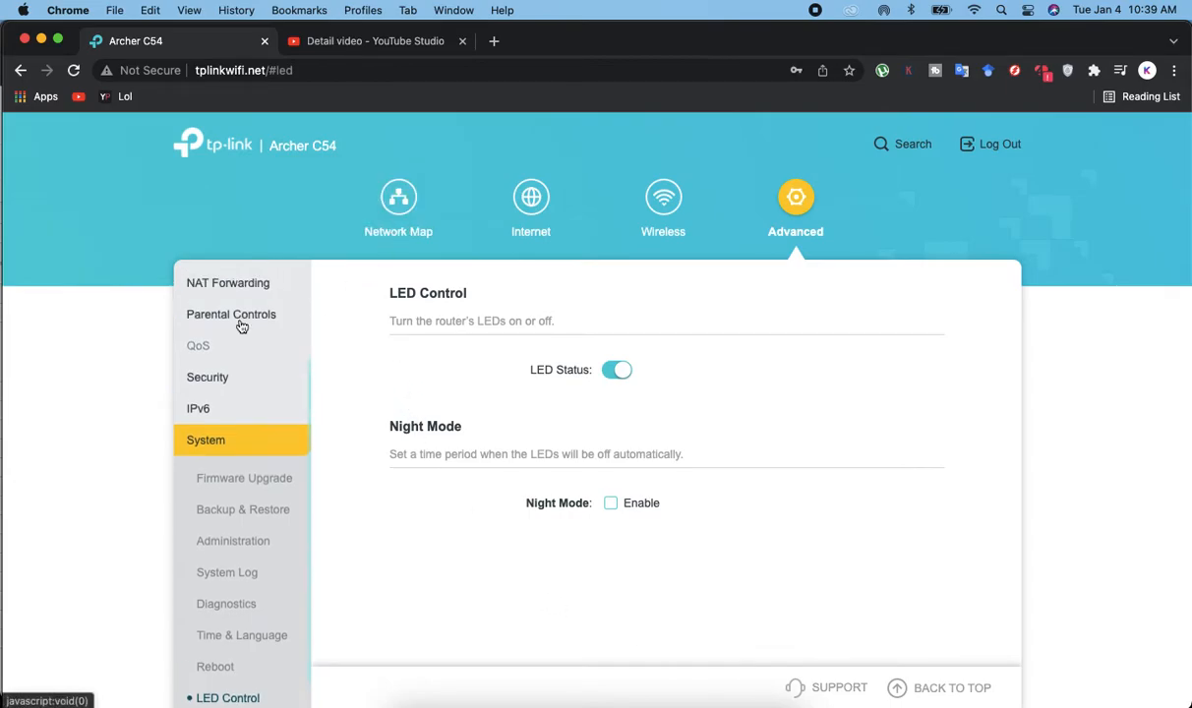
pyautogui.scroll(4, 241, 325)
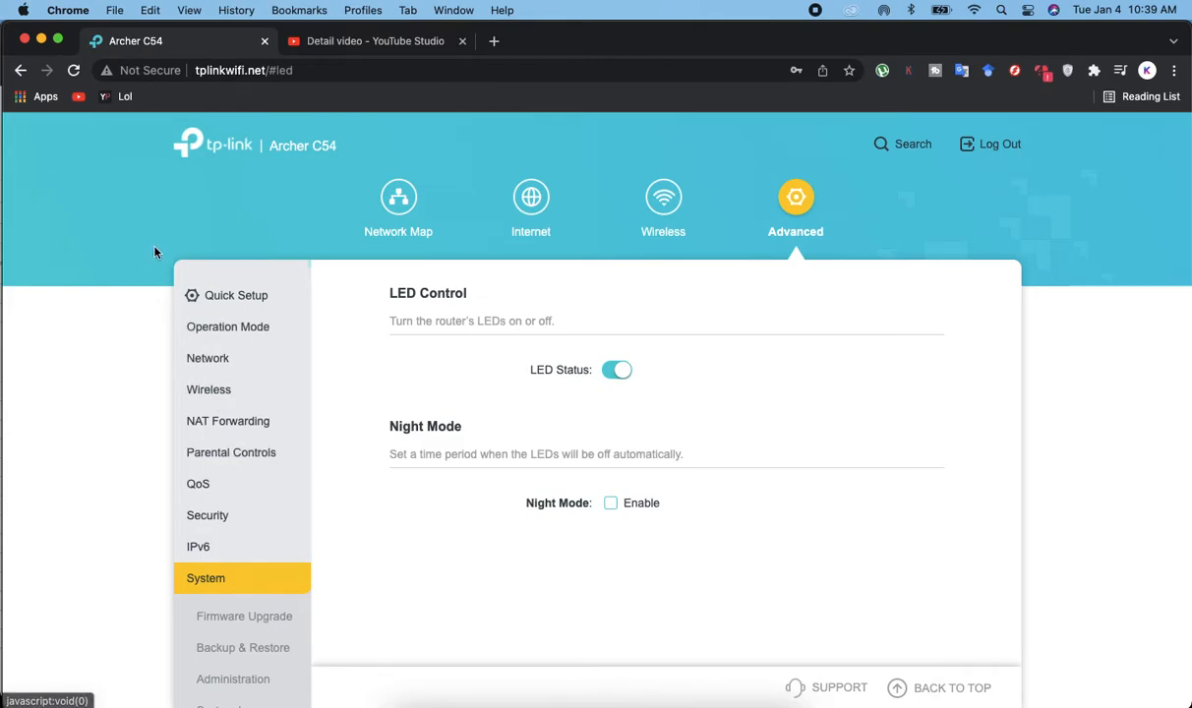
pyautogui.click(386, 204)
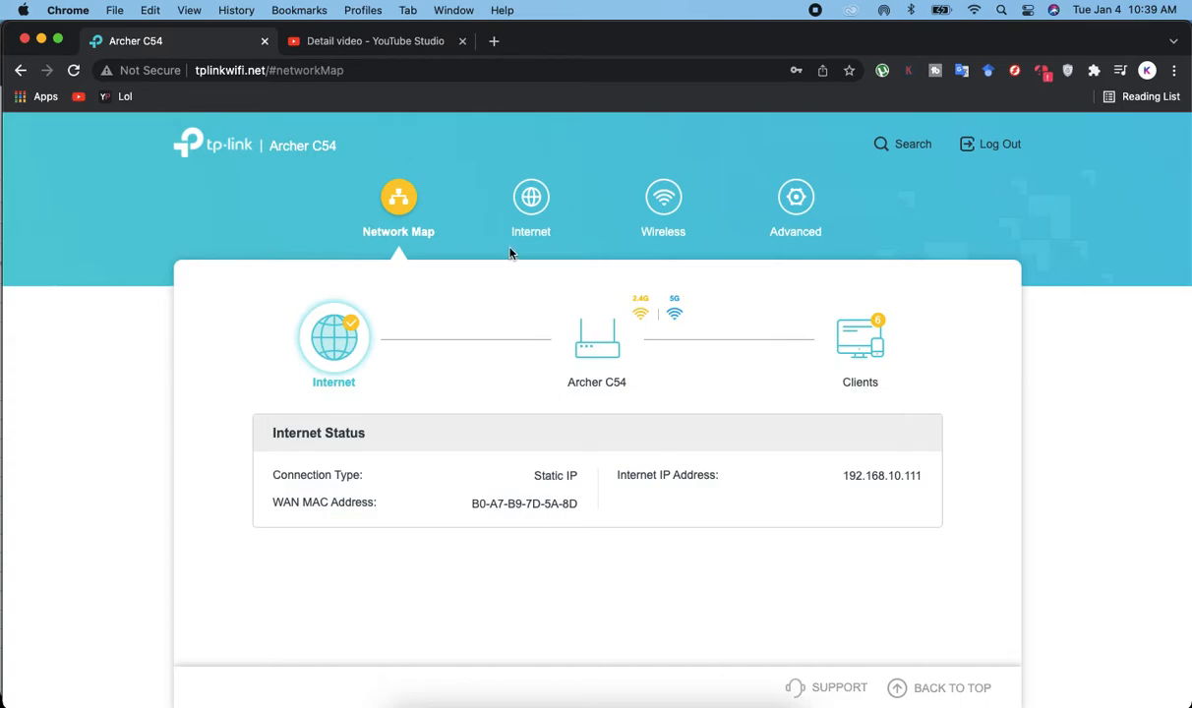
pyautogui.click(553, 226)
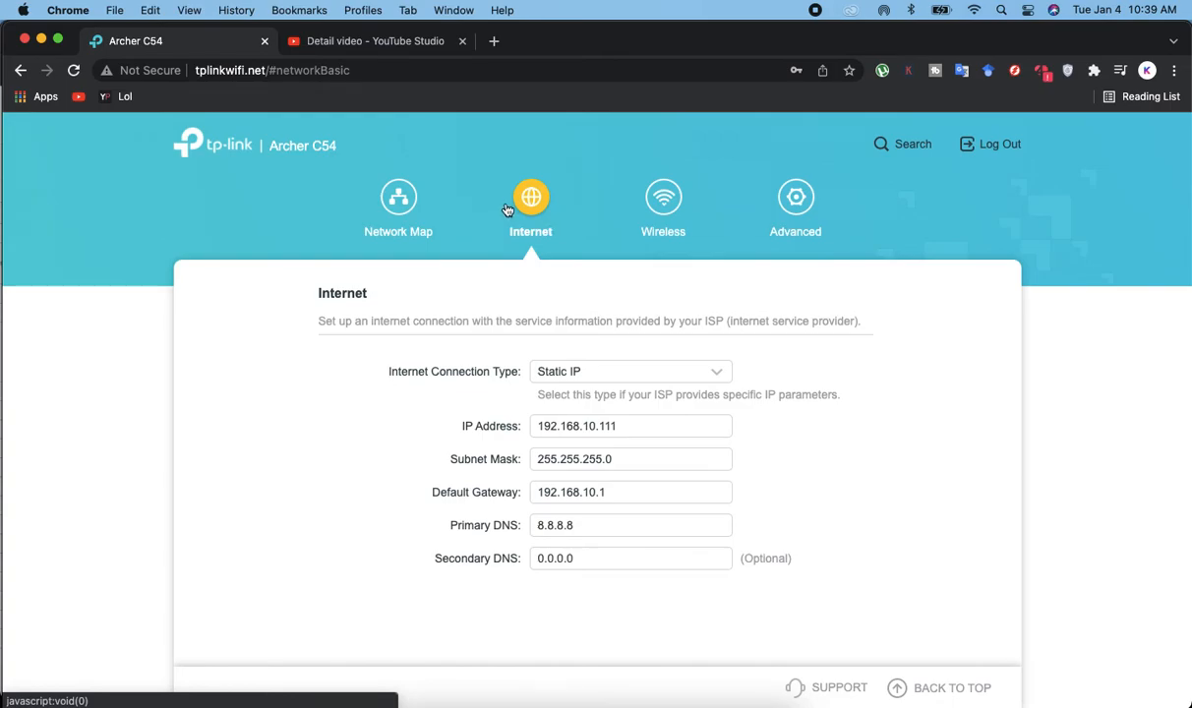
pyautogui.click(366, 204)
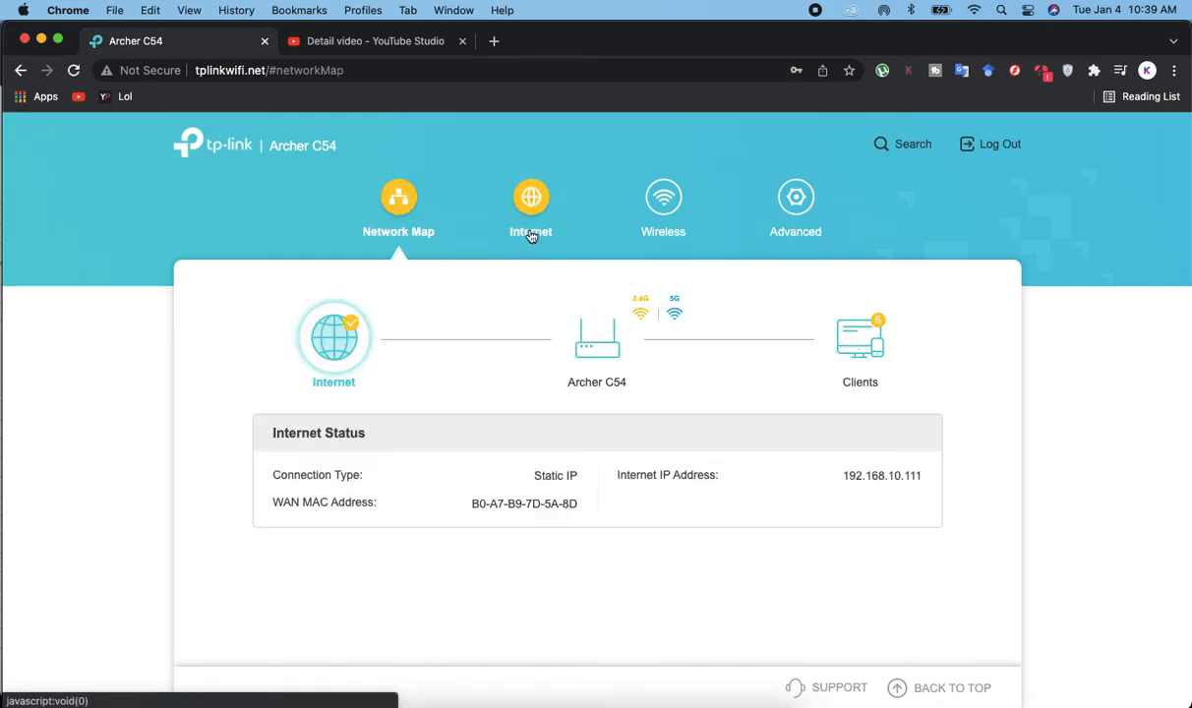
pyautogui.click(778, 202)
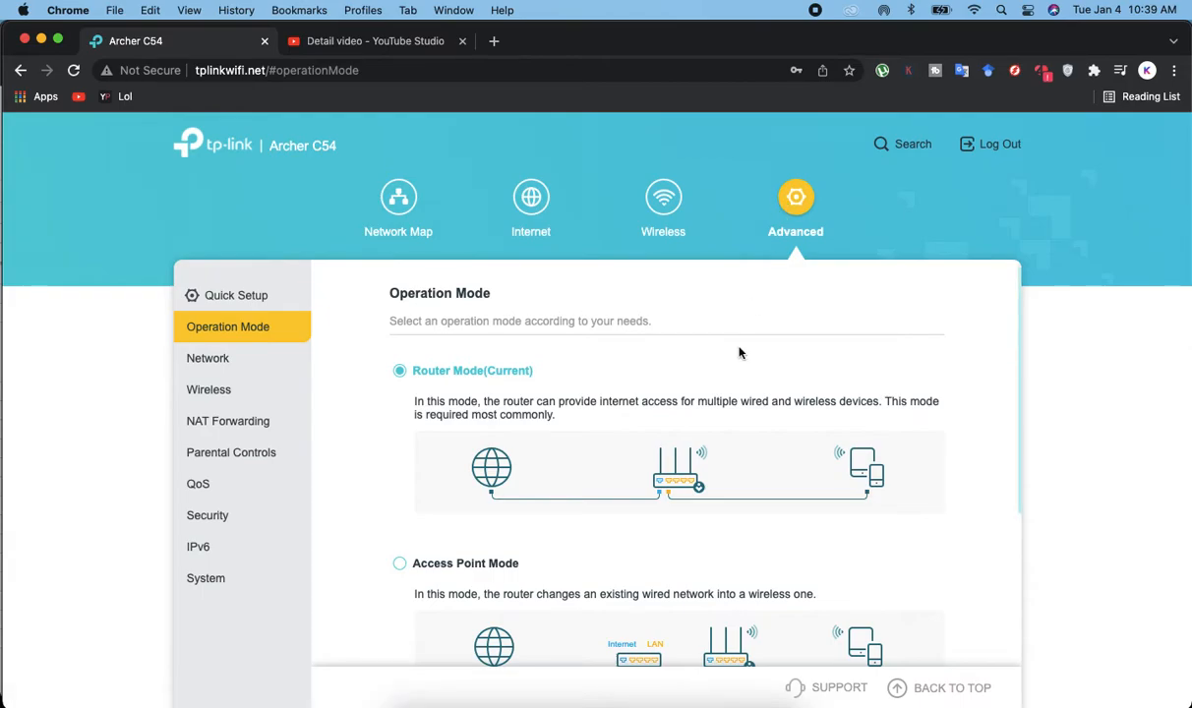
pyautogui.scroll(-3, 739, 346)
pyautogui.scroll(3, 738, 346)
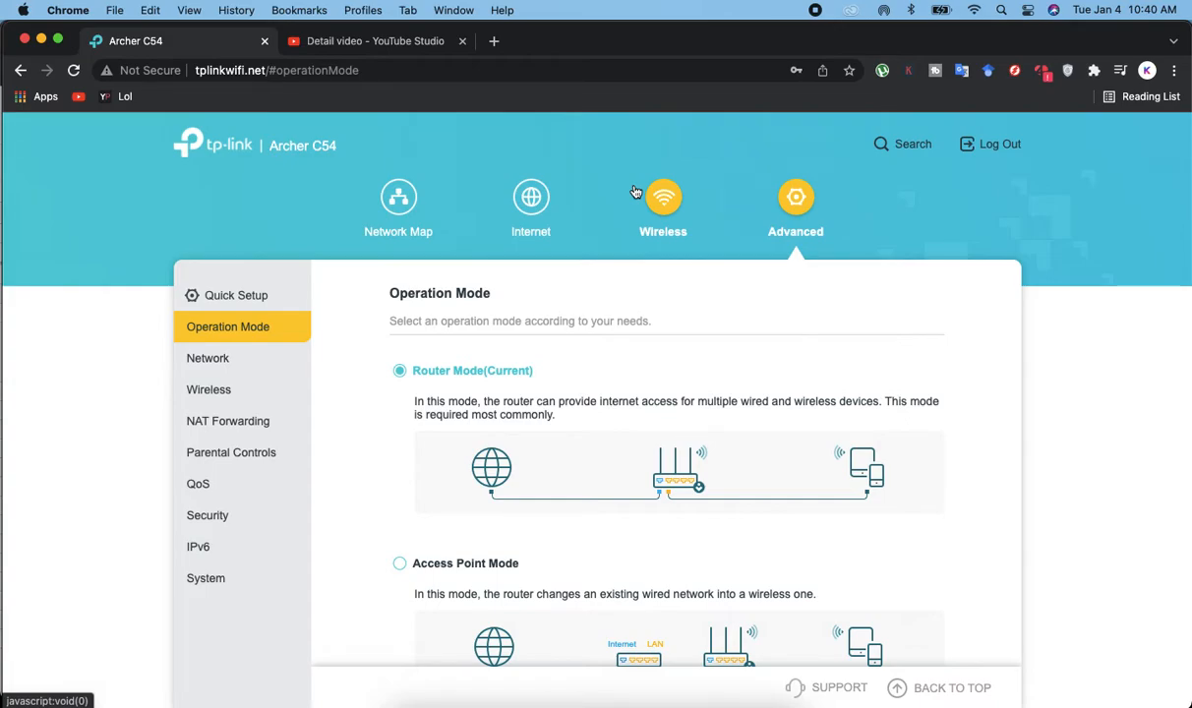
pyautogui.click(380, 221)
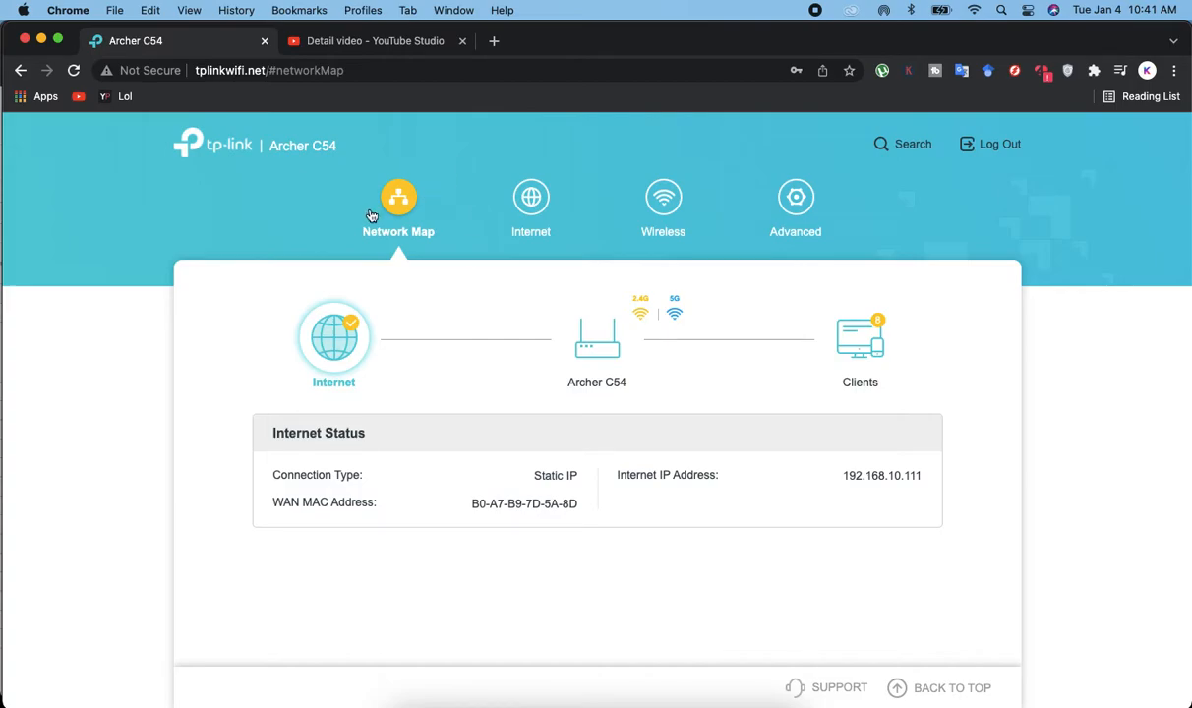
pyautogui.click(531, 209)
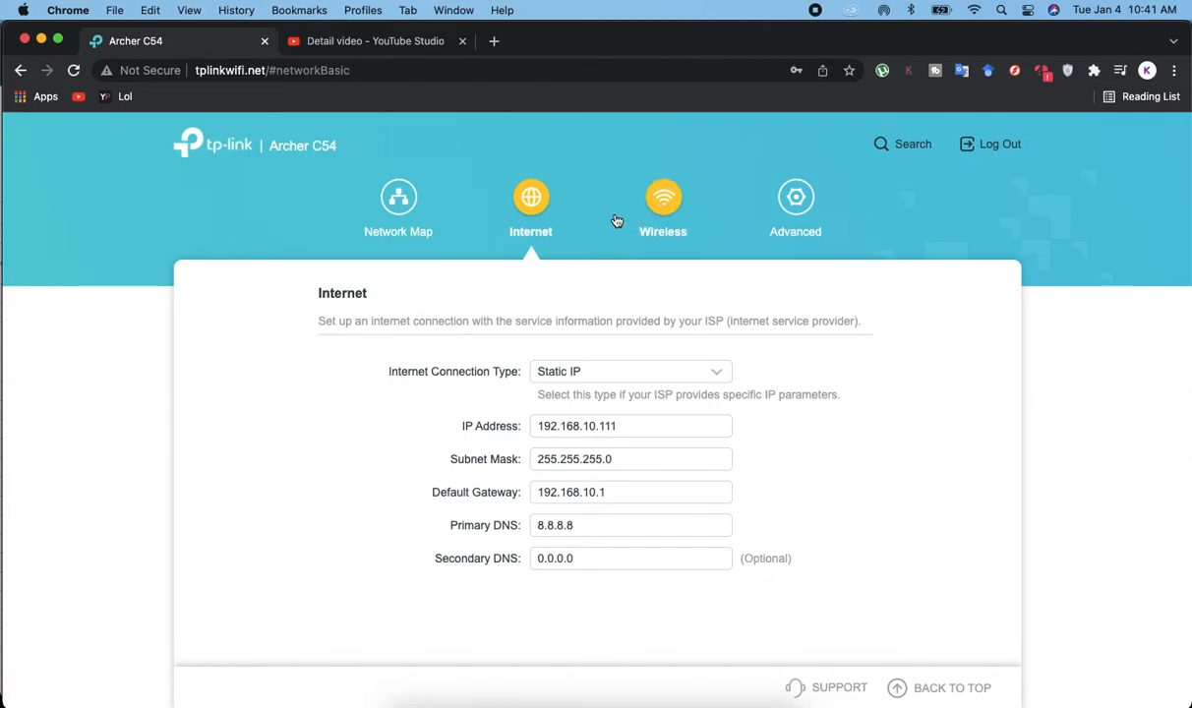
pyautogui.click(786, 218)
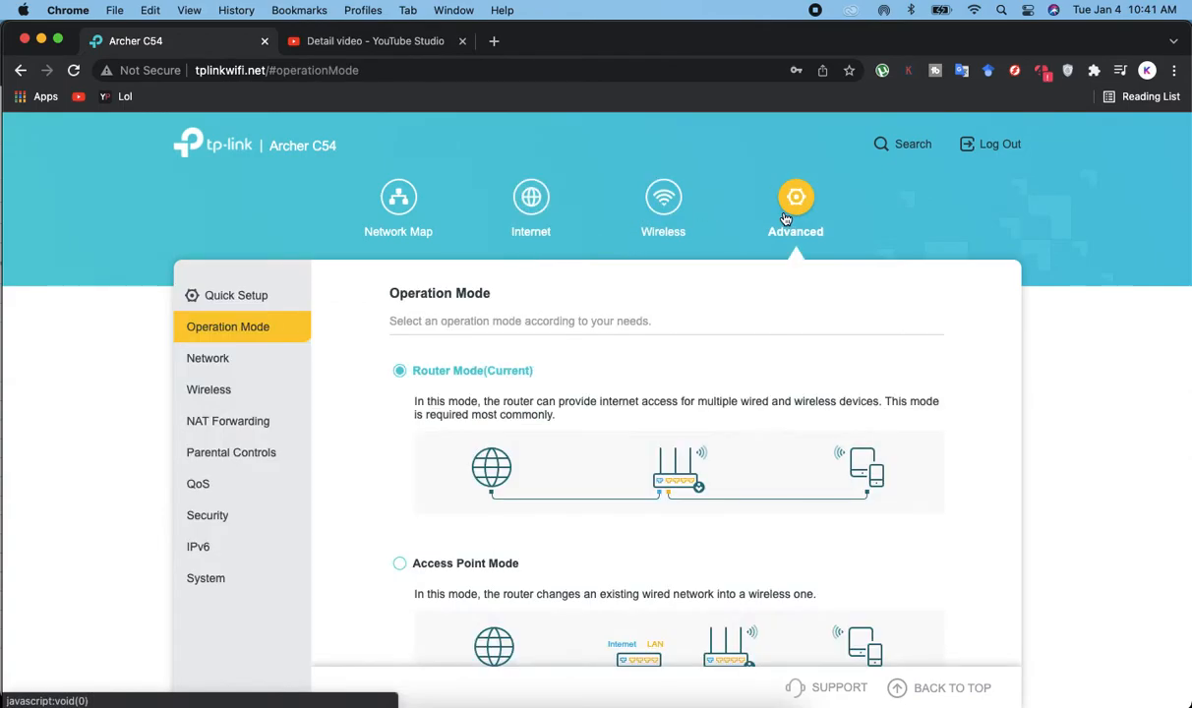
pyautogui.scroll(-3, 412, 364)
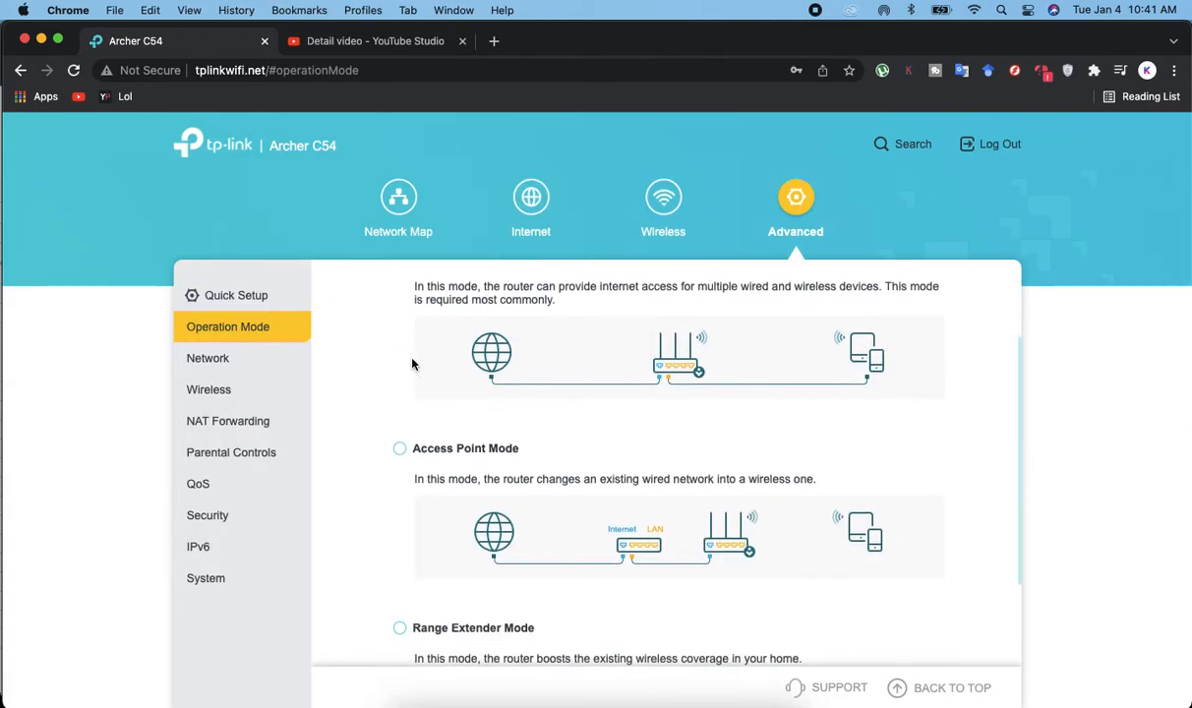
pyautogui.scroll(1, 412, 364)
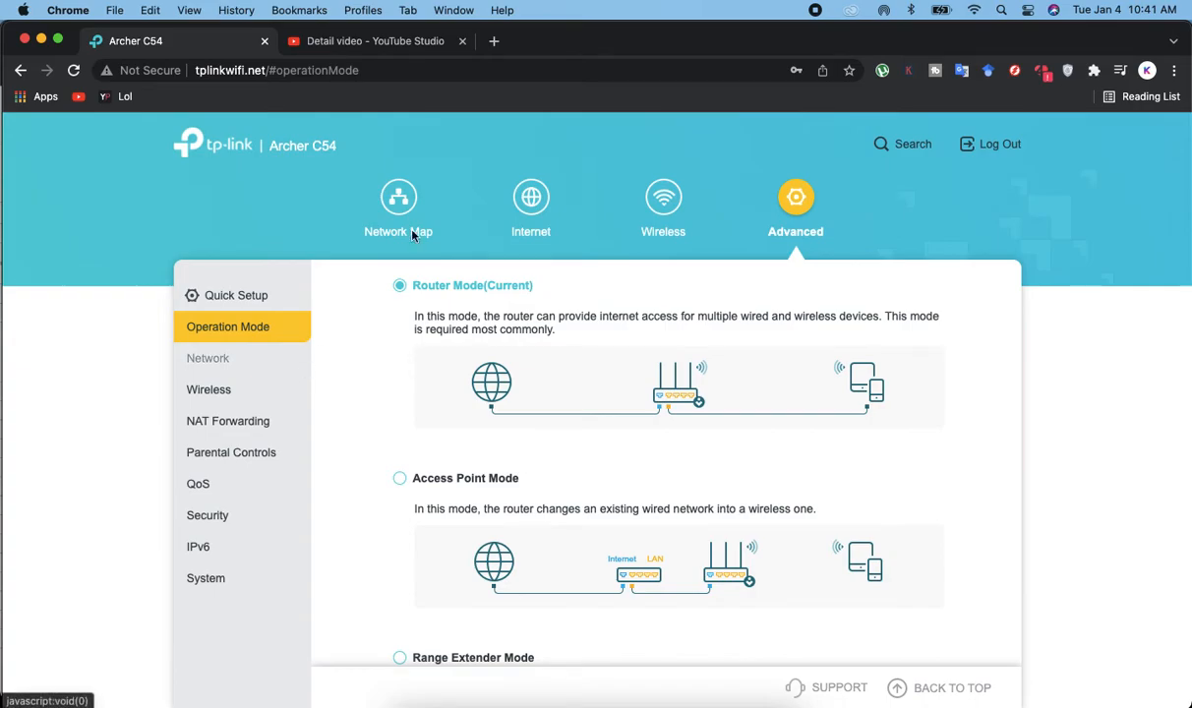
# Step: Open the advanced network Internet settings and look through the available internet connection types
pyautogui.click(241, 357)
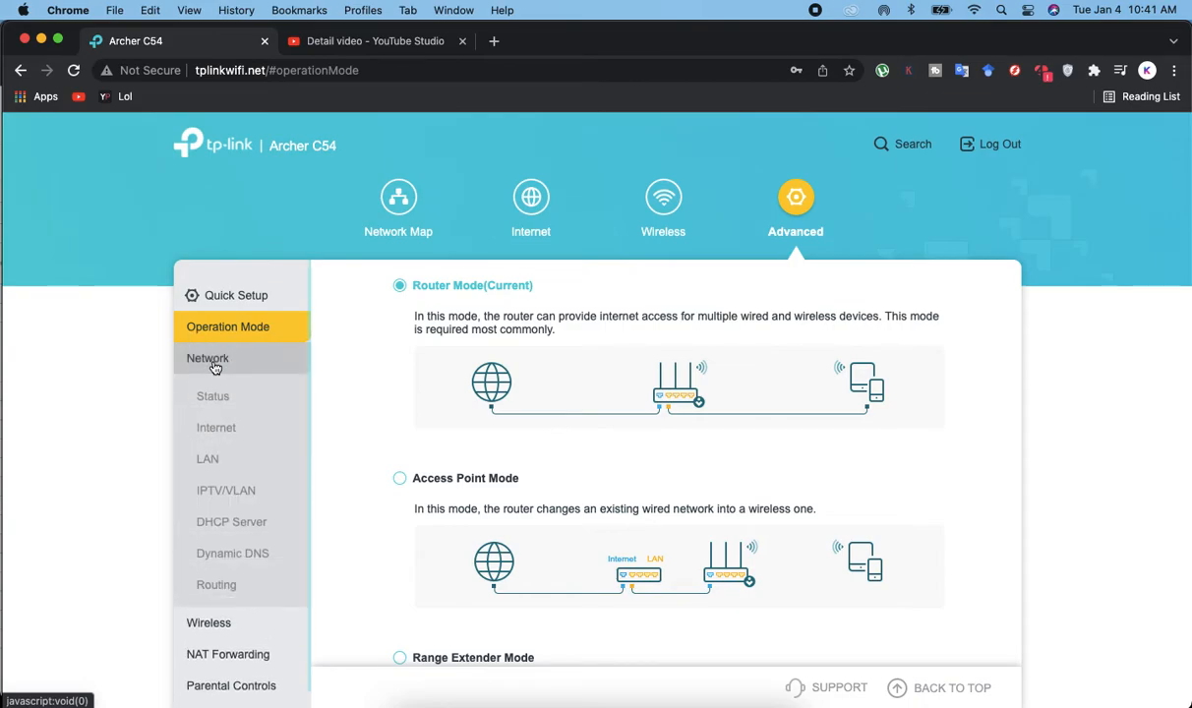
pyautogui.click(220, 428)
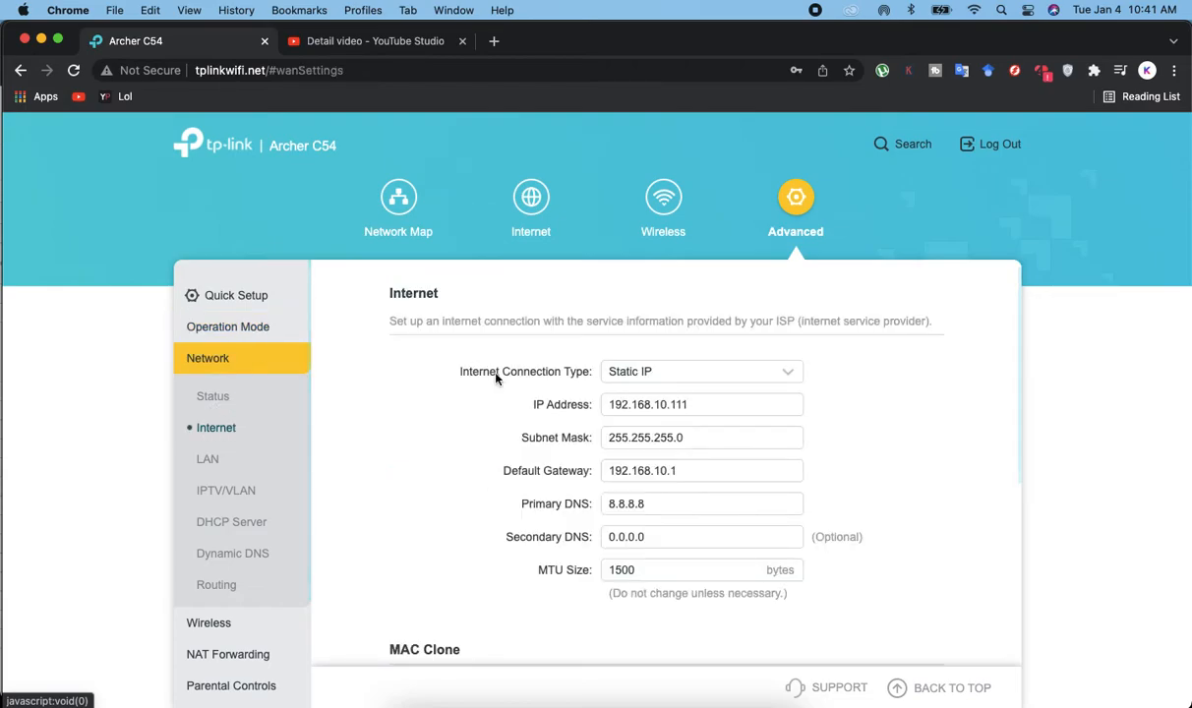
pyautogui.scroll(-3, 495, 377)
pyautogui.scroll(-8, 495, 378)
pyautogui.scroll(10, 495, 377)
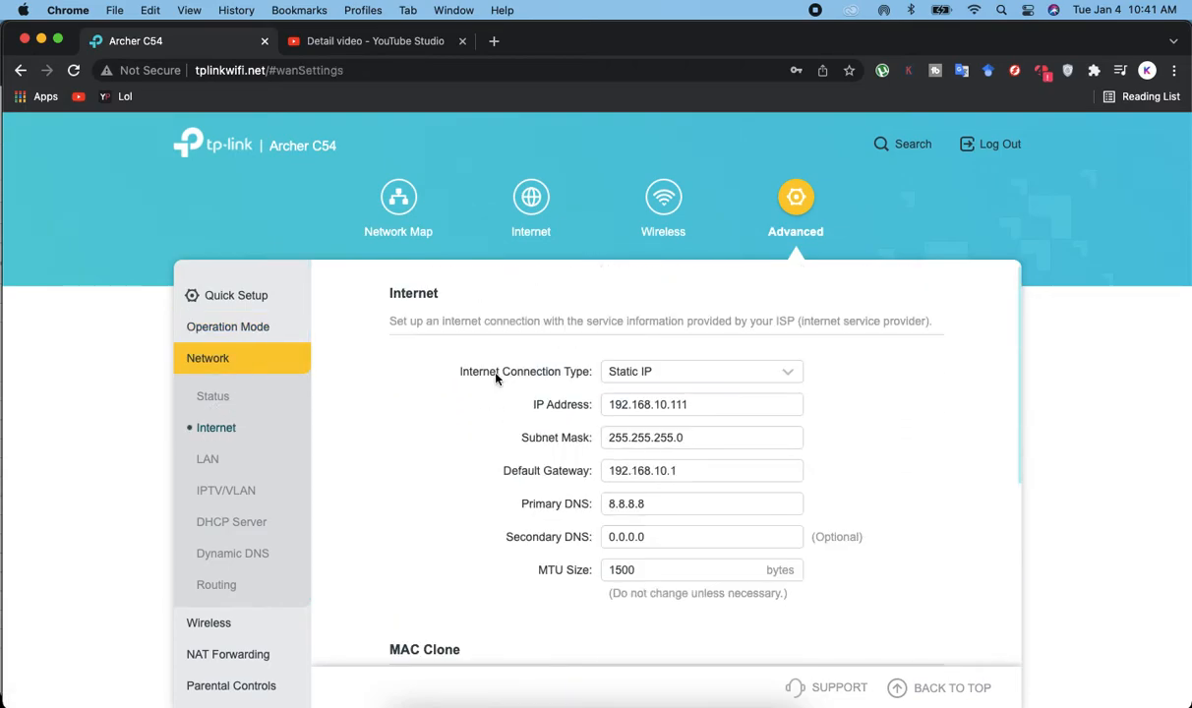
pyautogui.scroll(-1, 711, 325)
pyautogui.click(612, 330)
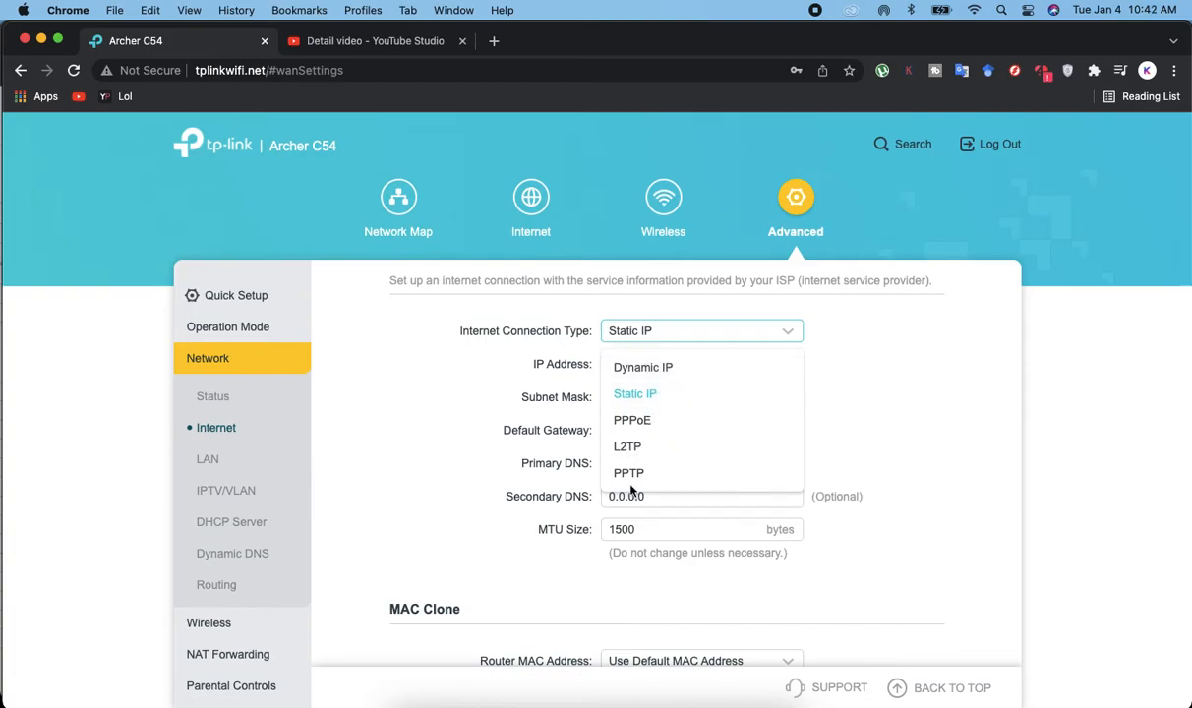
pyautogui.click(524, 465)
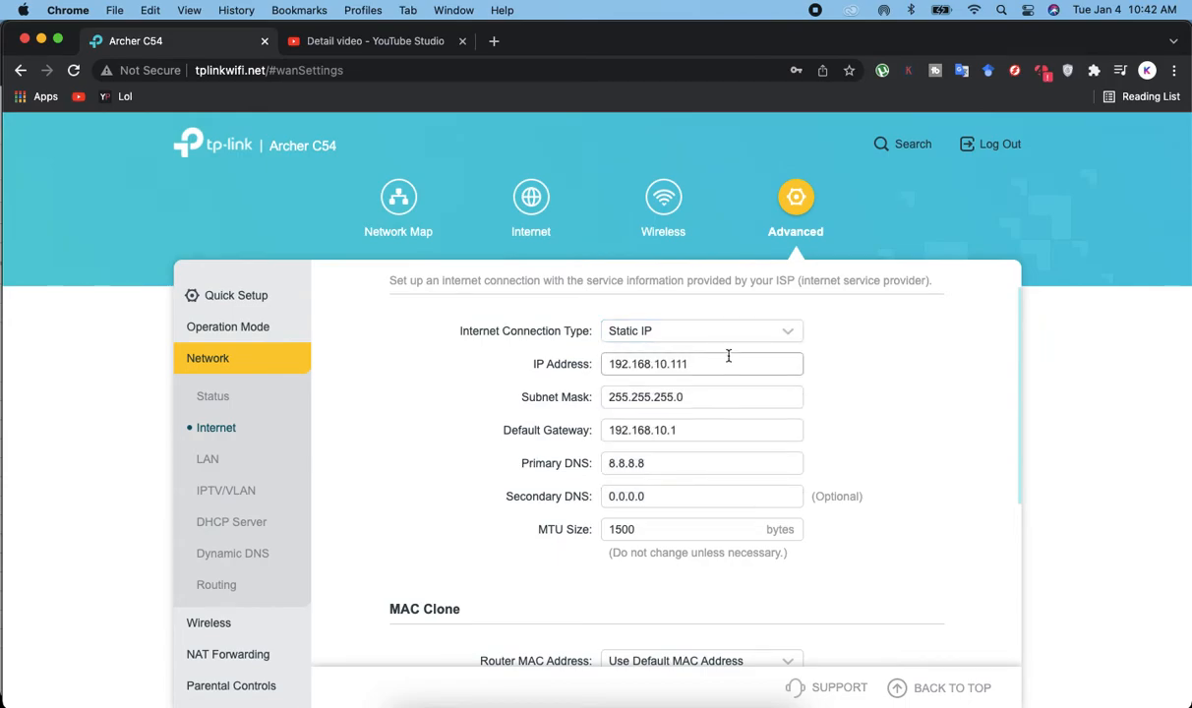
# Step: Examine the Static IP address, subnet mask, gateway and DNS fields, along with the MAC Clone, NAT and port negotiation settings
pyautogui.scroll(-1, 681, 409)
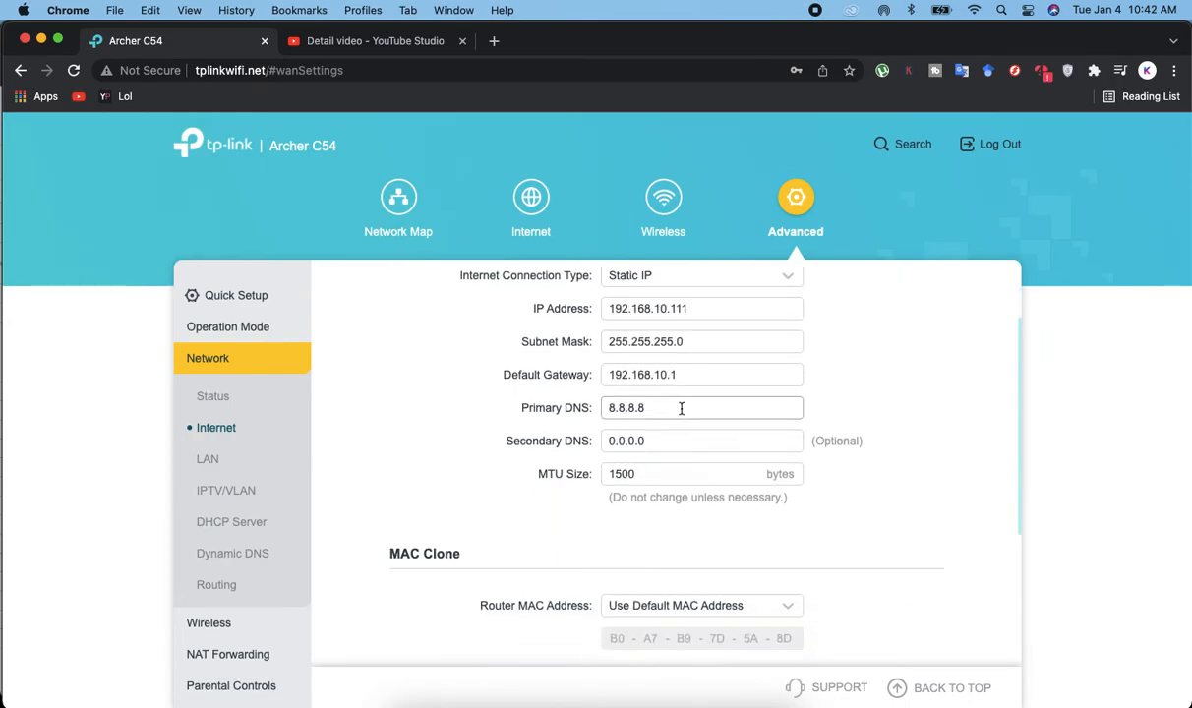
pyautogui.scroll(1, 634, 311)
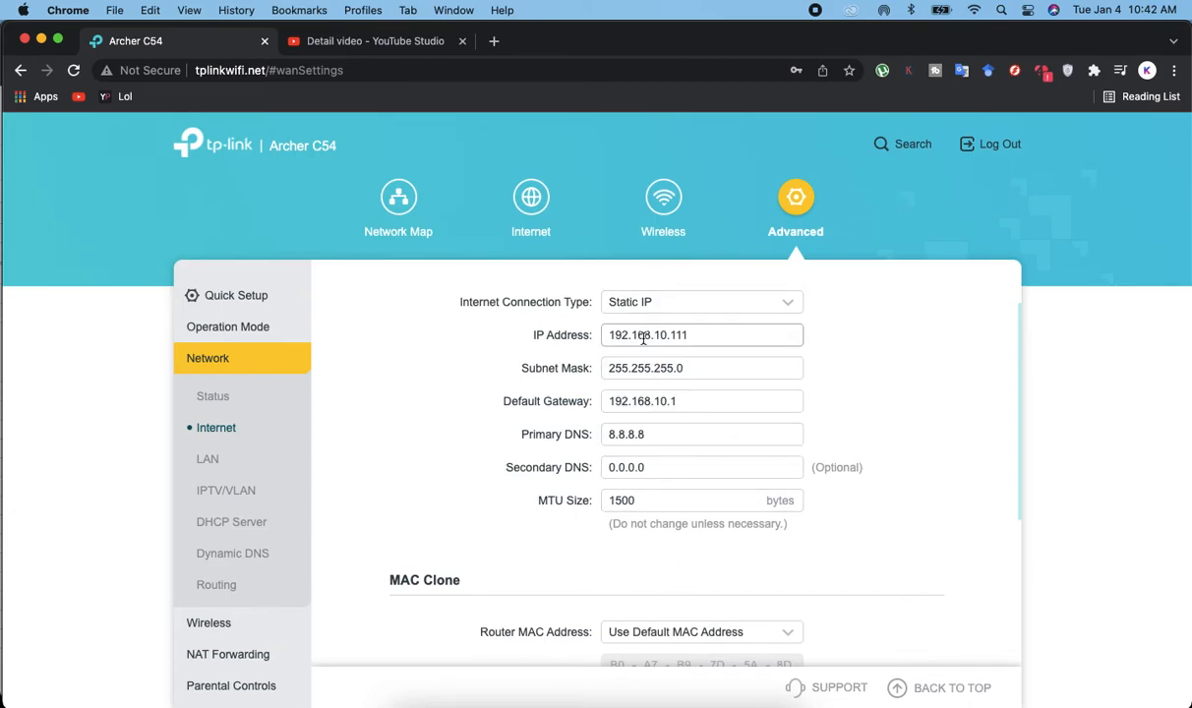
pyautogui.moveTo(544, 334); pyautogui.dragTo(582, 341)
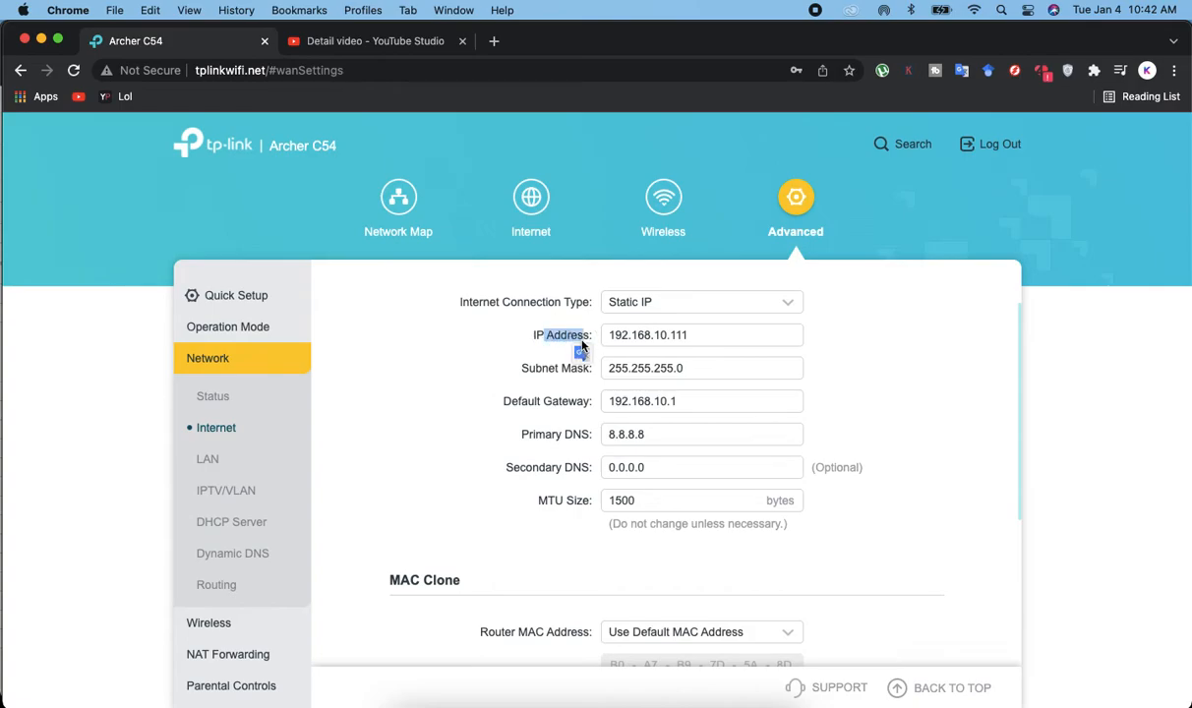
pyautogui.moveTo(519, 367); pyautogui.dragTo(592, 367)
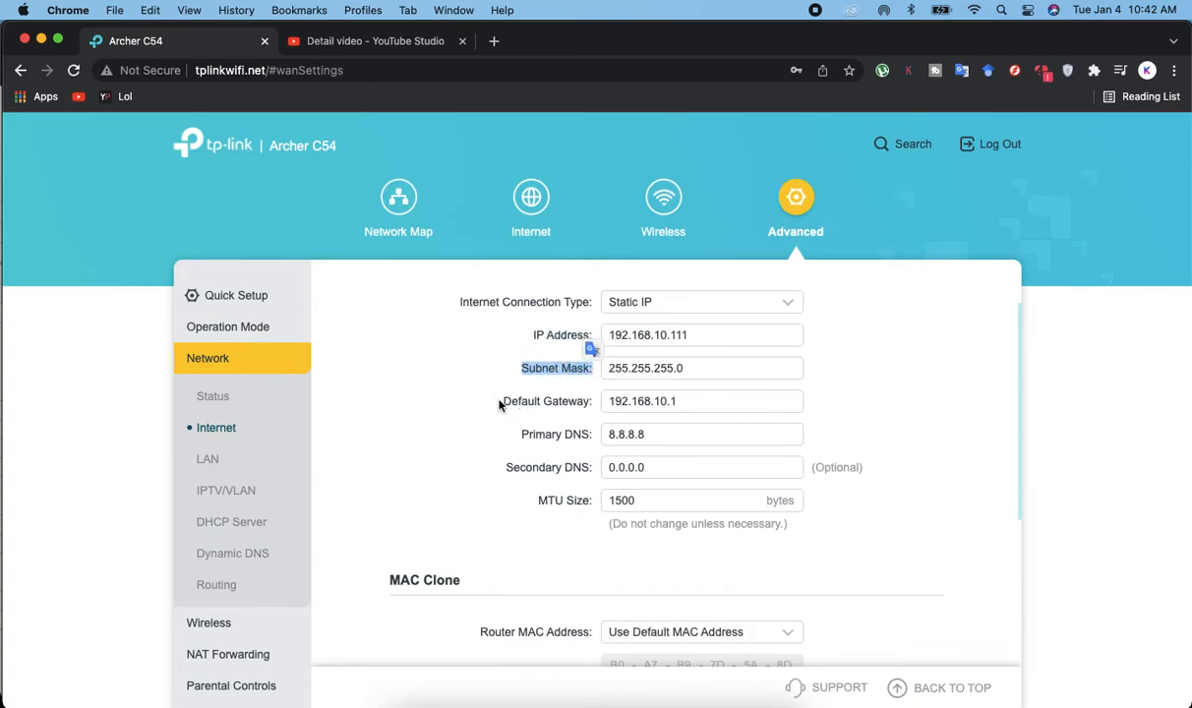
pyautogui.moveTo(502, 405); pyautogui.dragTo(596, 393)
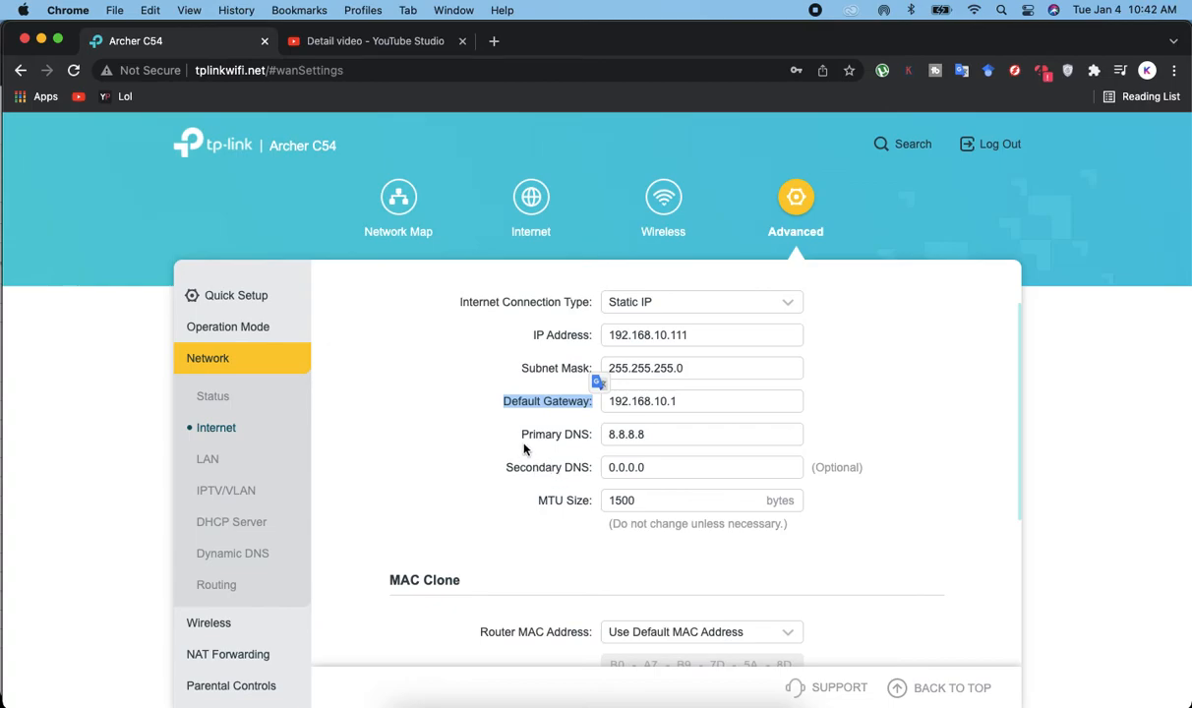
pyautogui.moveTo(521, 433); pyautogui.dragTo(591, 436)
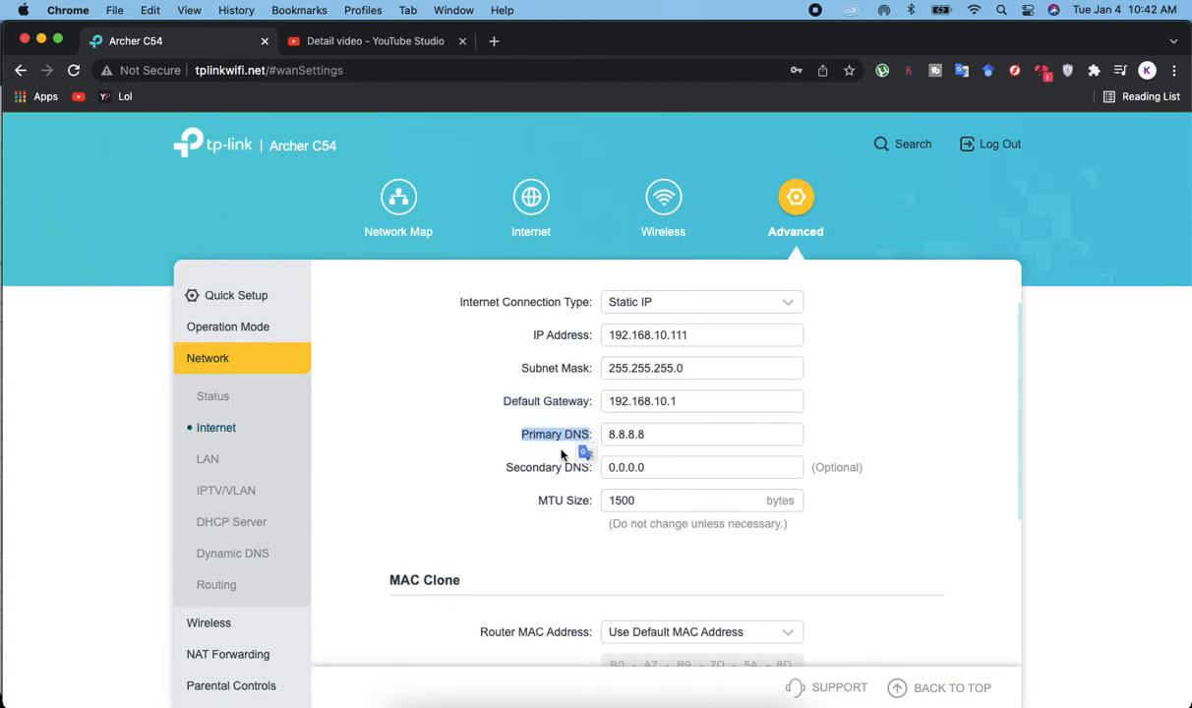
pyautogui.click(538, 475)
pyautogui.scroll(-3, 538, 475)
pyautogui.scroll(-3, 538, 475)
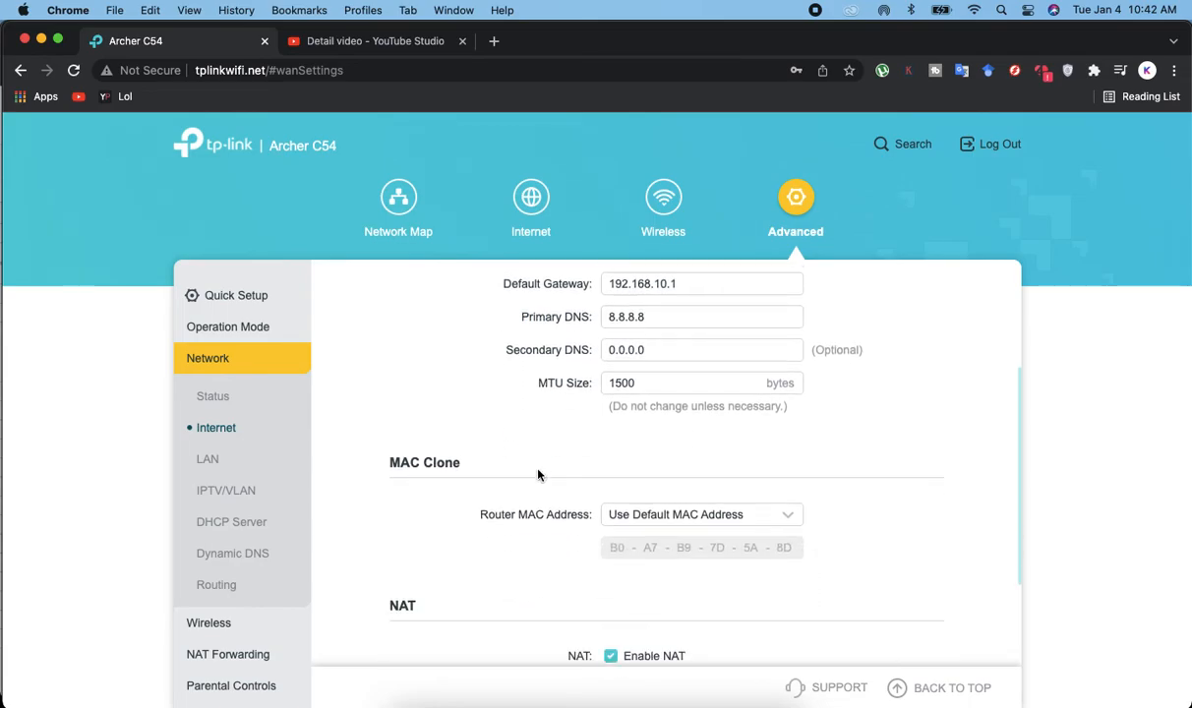
pyautogui.scroll(5, 503, 349)
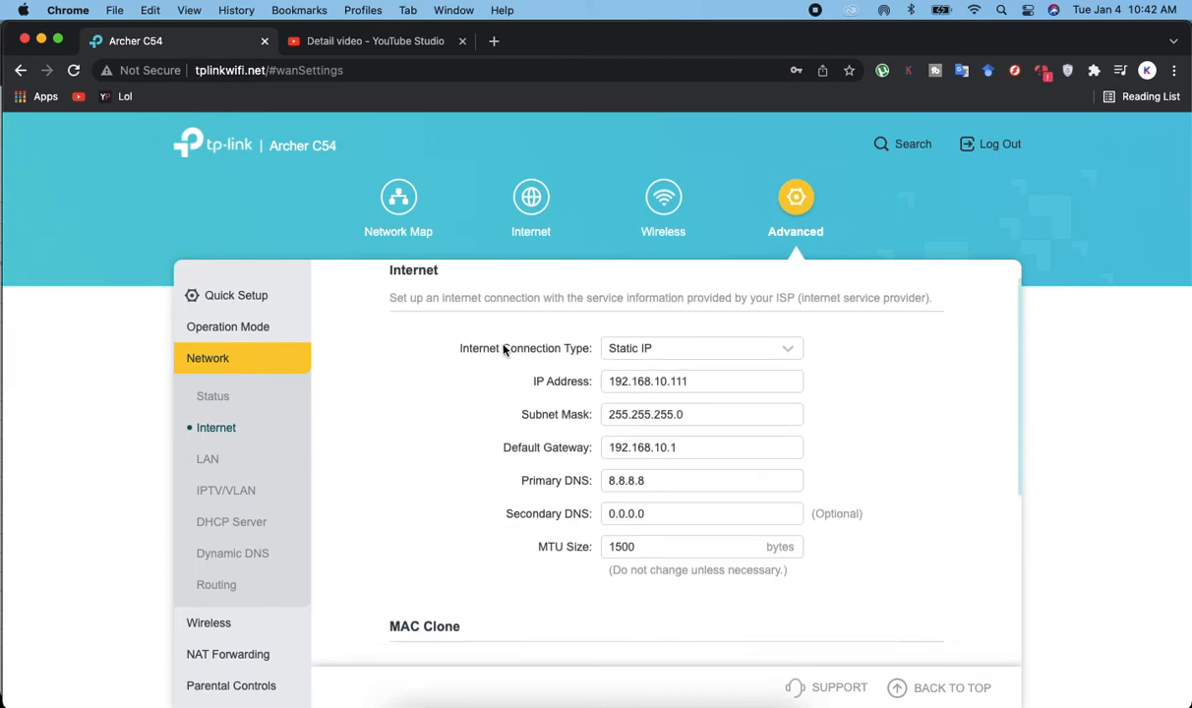
pyautogui.scroll(-5, 503, 349)
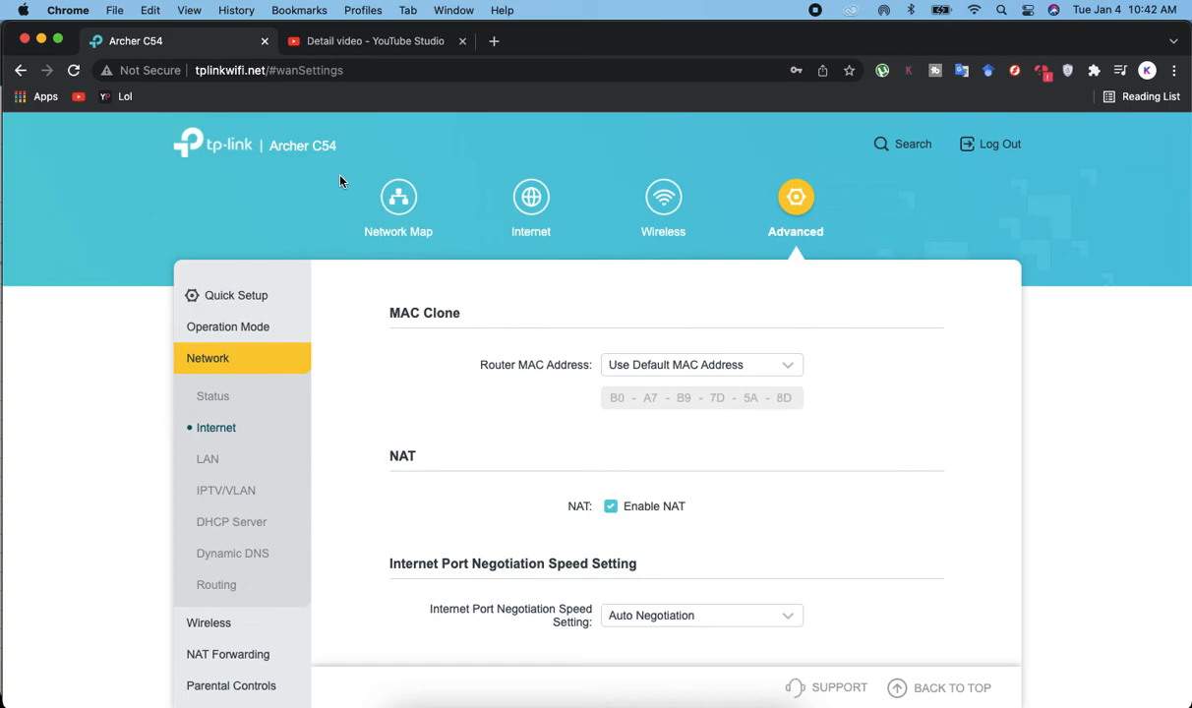
# Step: Start the quick setup and proceed with the Pacific Time zone and the Static IP connection type
pyautogui.click(240, 297)
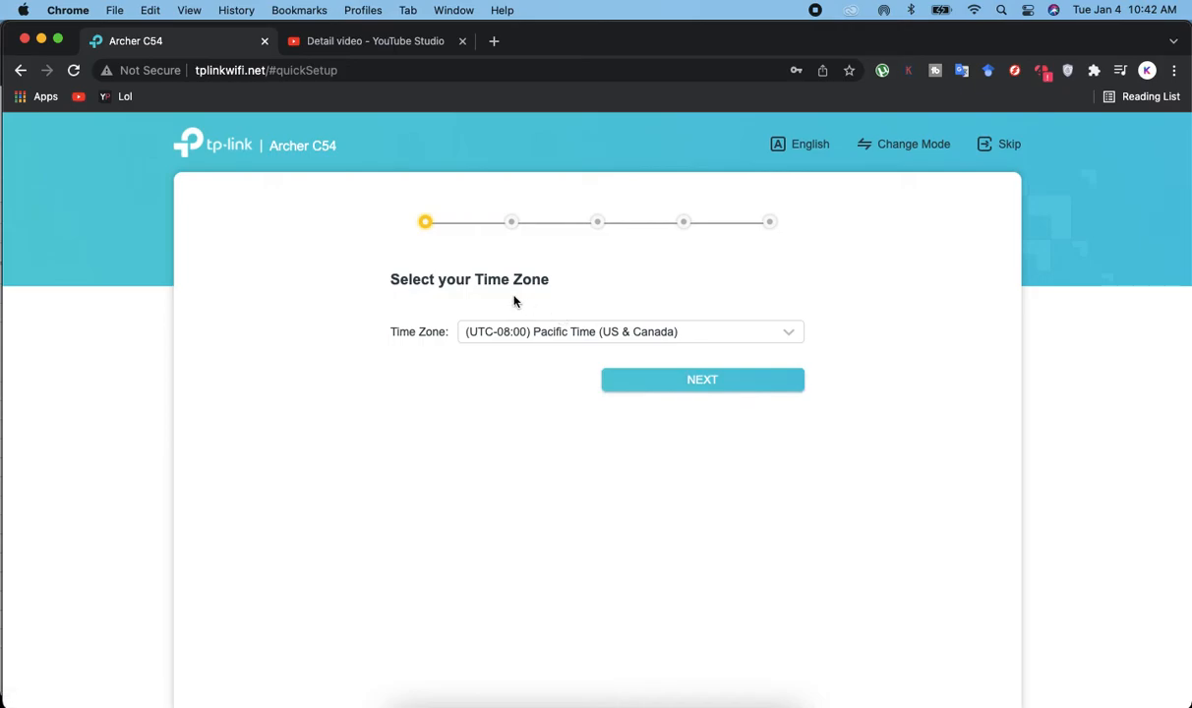
pyautogui.click(652, 386)
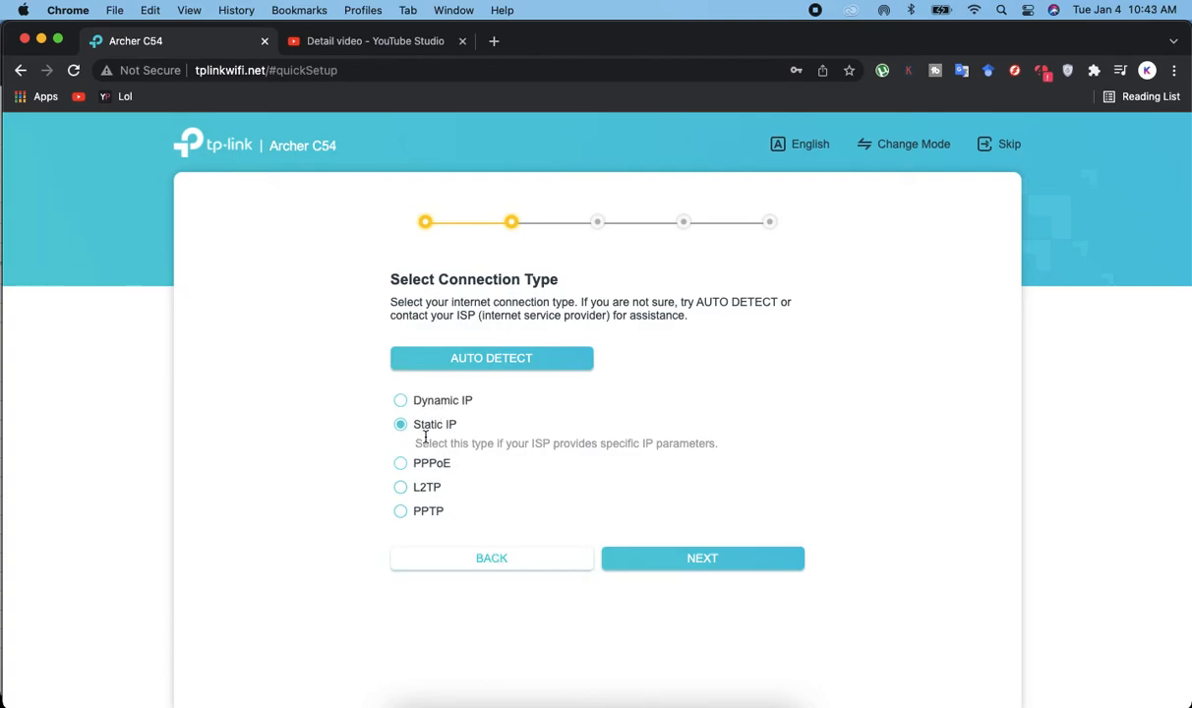
pyautogui.click(618, 557)
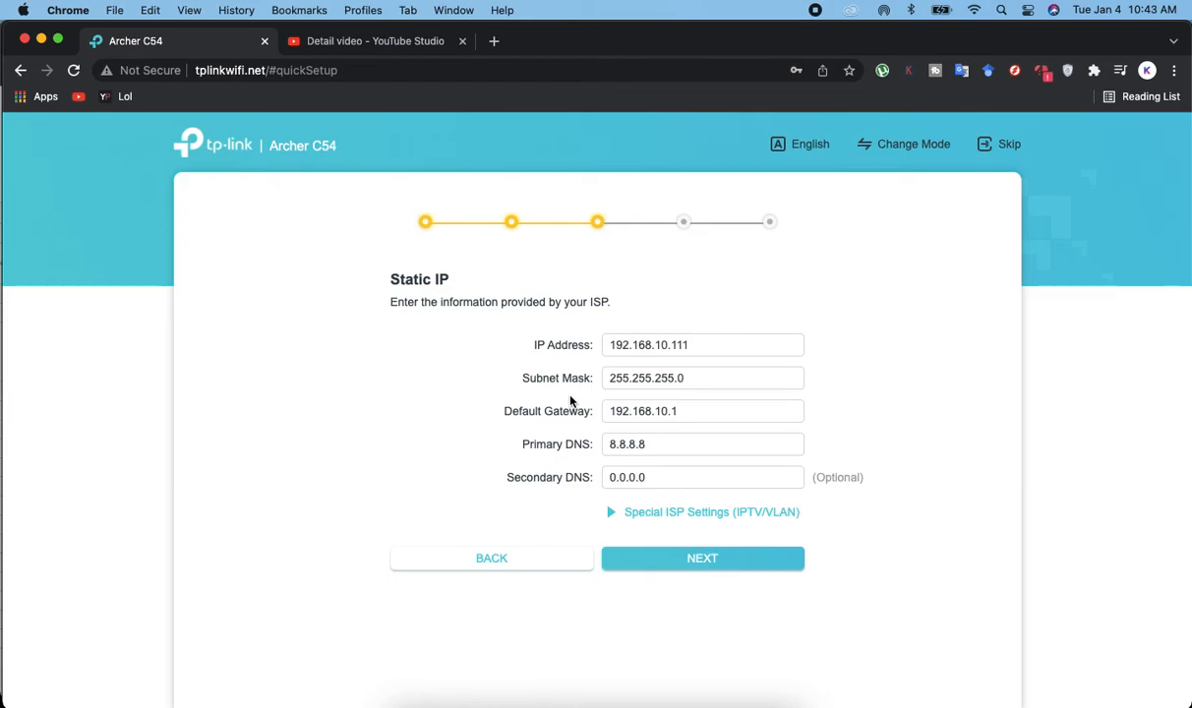
# Step: Expand the special ISP settings and browse the ISP profiles, keeping None selected
pyautogui.click(608, 516)
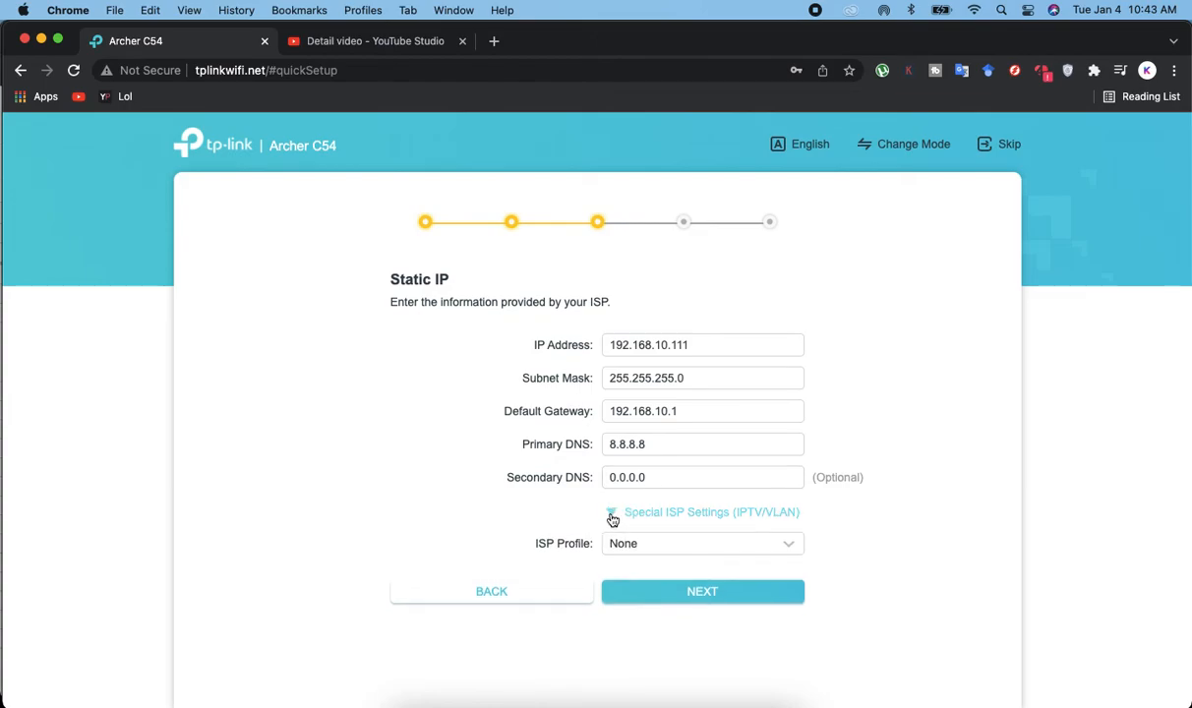
pyautogui.click(637, 546)
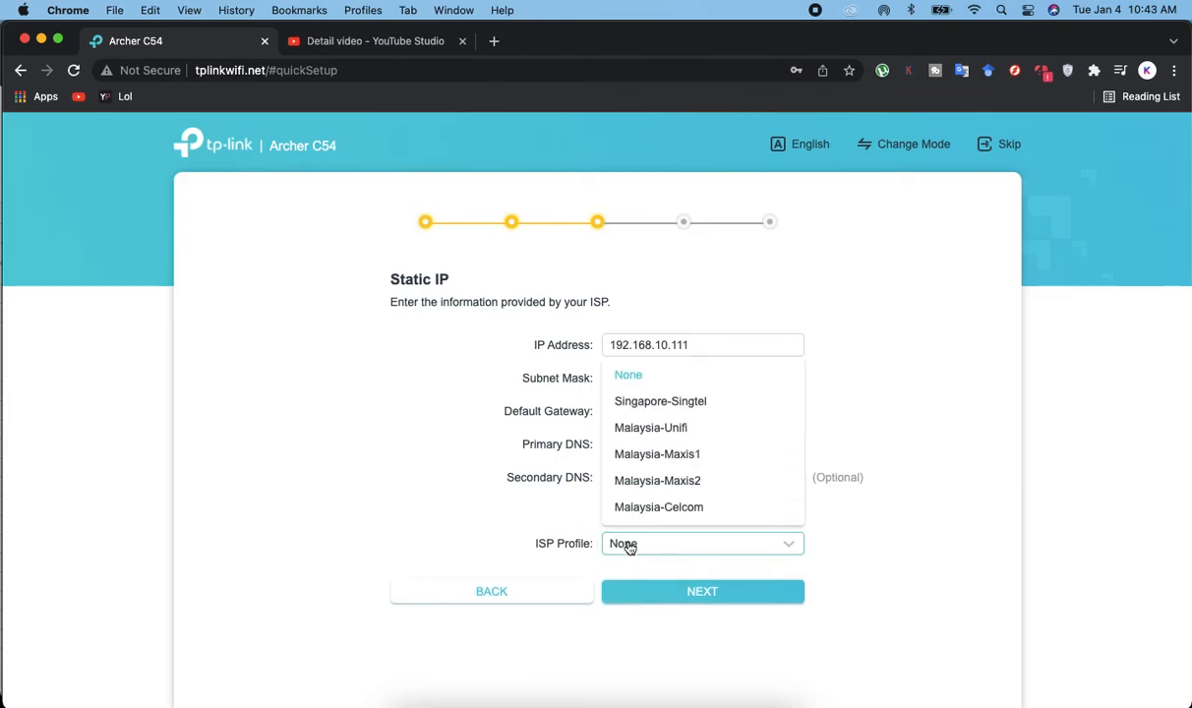
pyautogui.scroll(-10, 630, 458)
pyautogui.scroll(3, 630, 458)
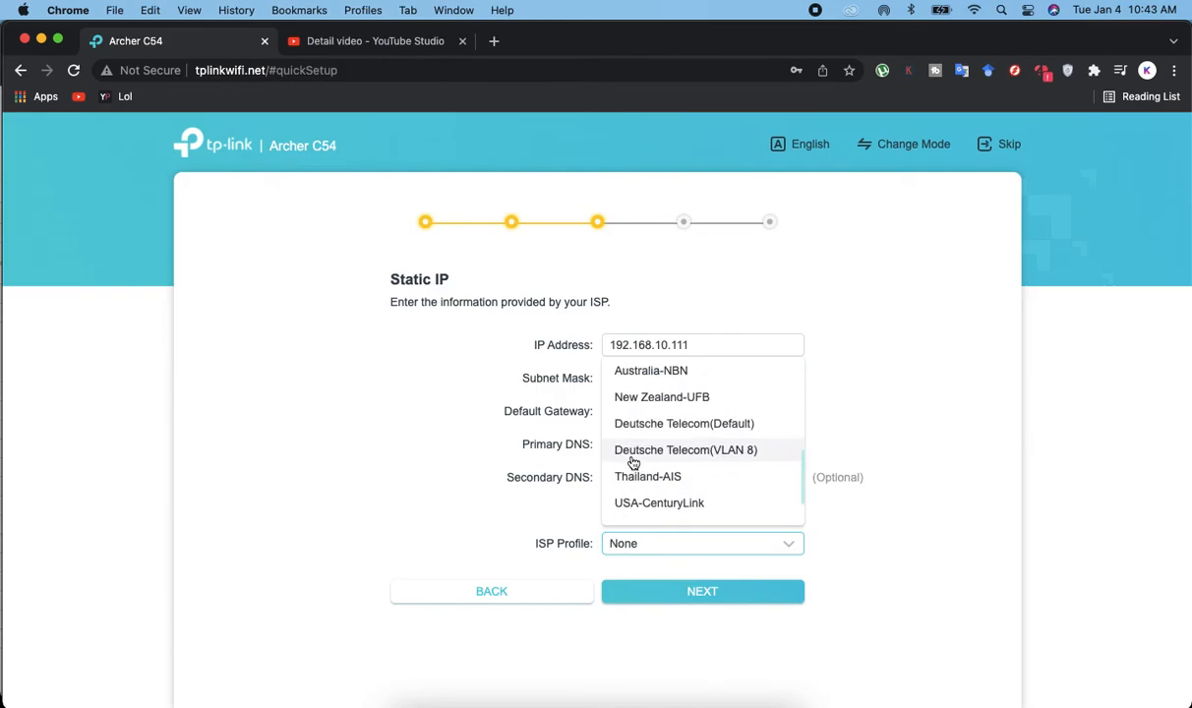
pyautogui.click(444, 455)
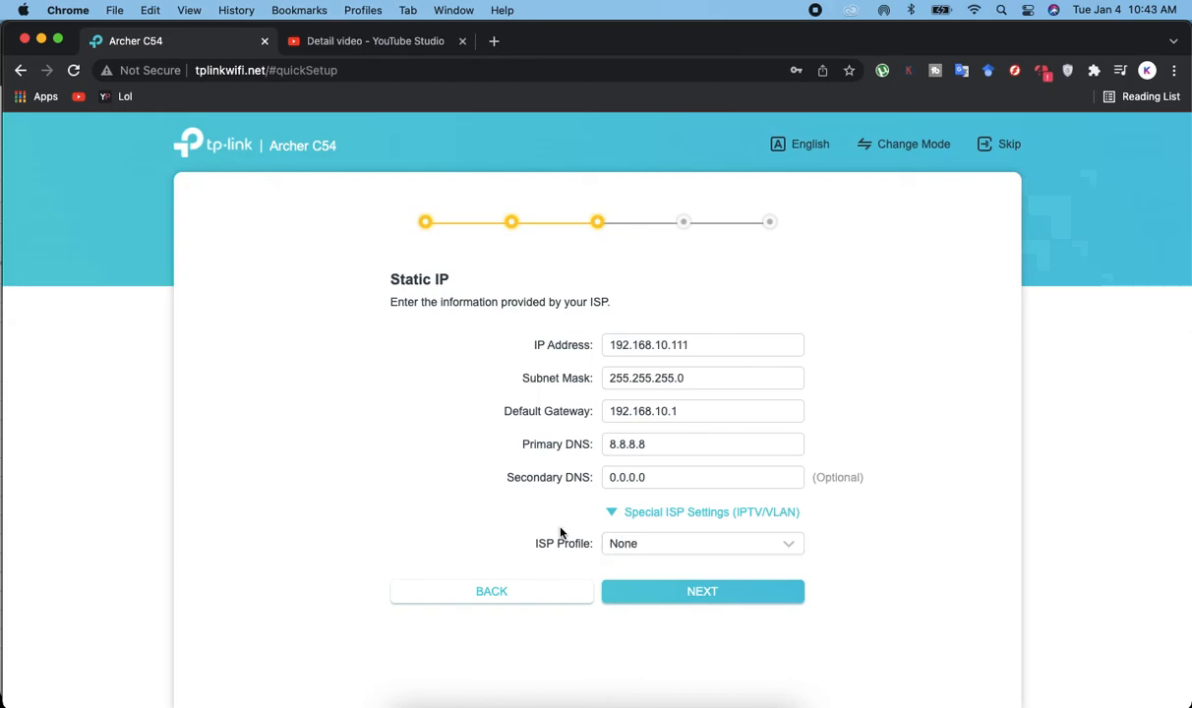
# Step: Proceed through the static IP and wireless settings to the settings summary, and quit the quick setup without applying it
pyautogui.click(698, 594)
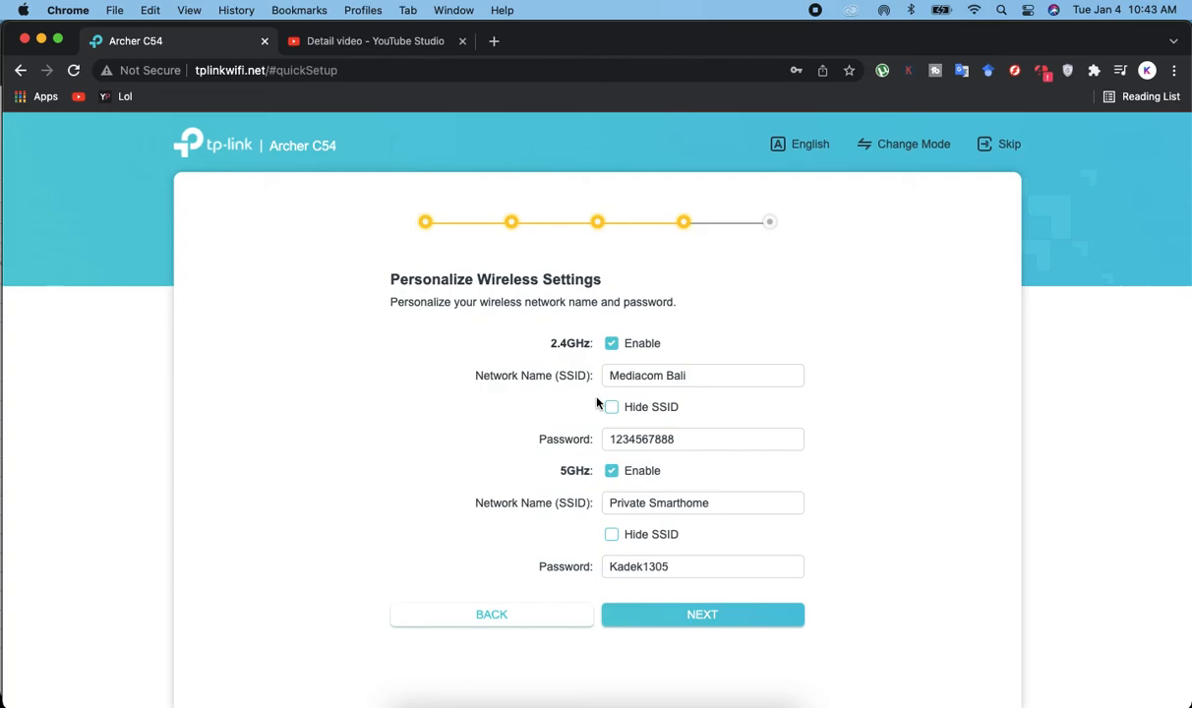
pyautogui.click(687, 617)
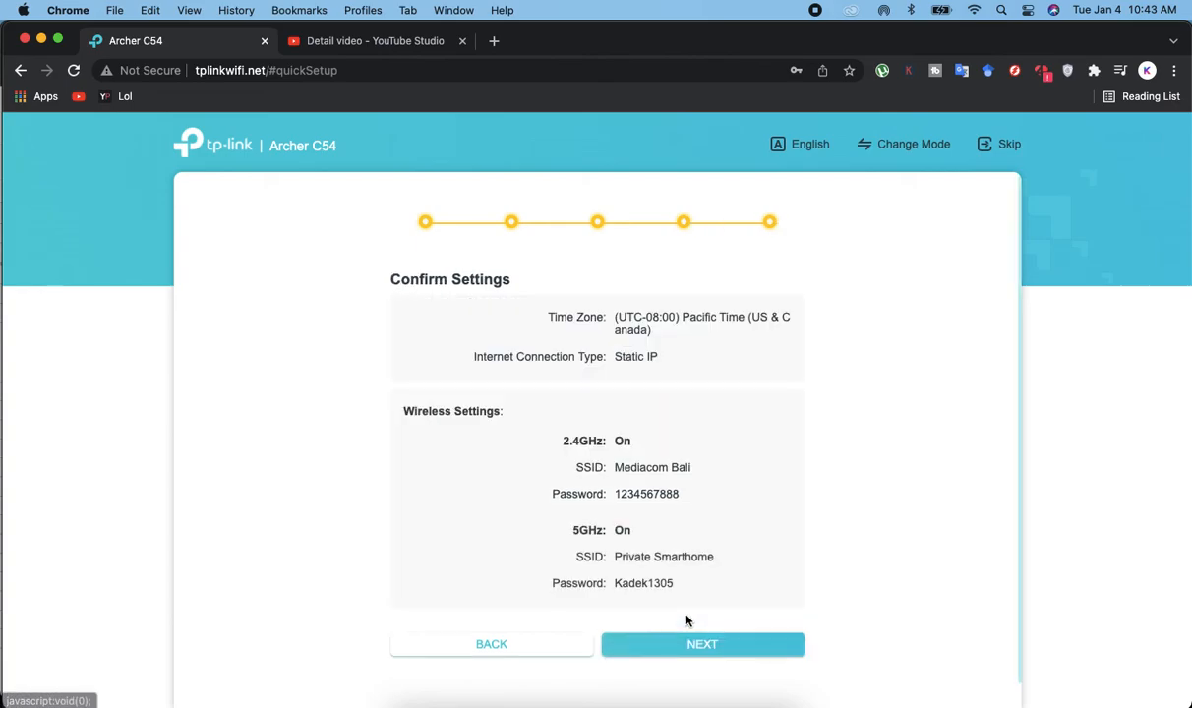
pyautogui.click(1004, 149)
pyautogui.click(795, 444)
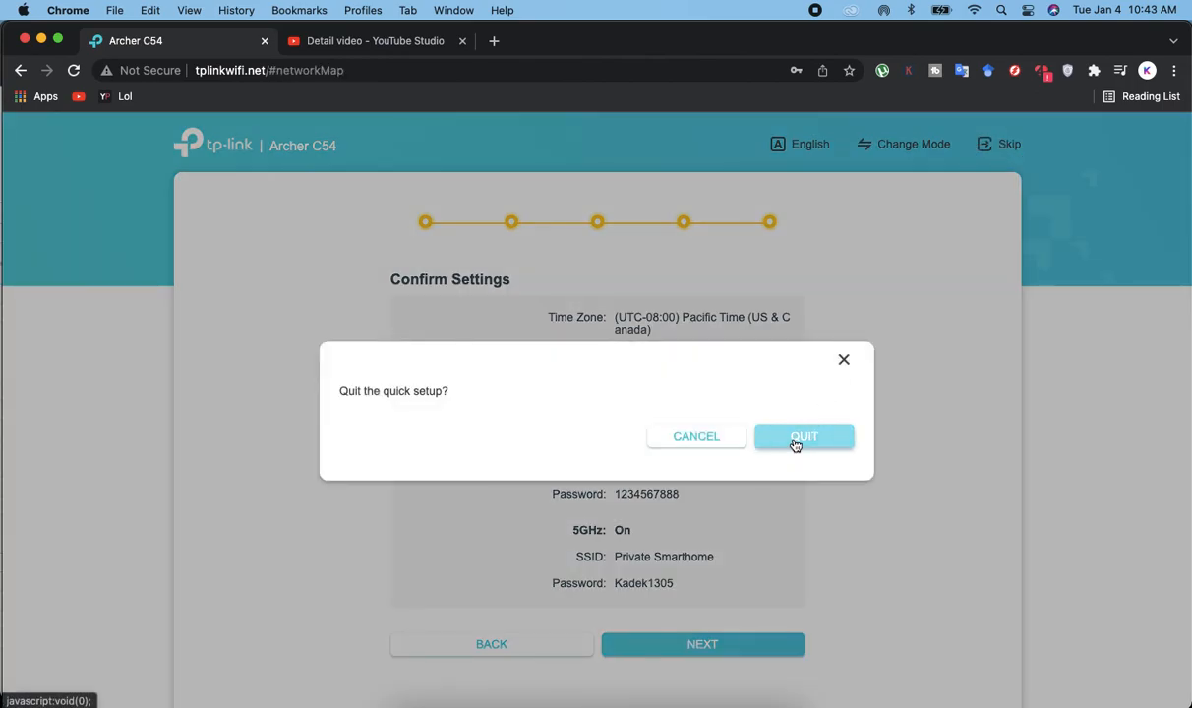